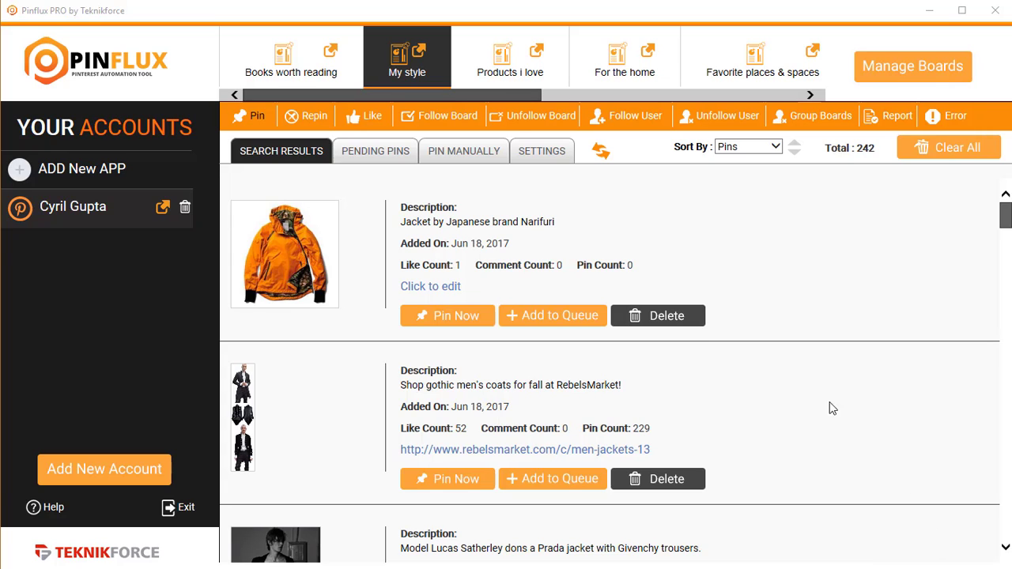
# Add the keyword "jackets" to the Follow Board settings of the My style board and save them
pyautogui.click(462, 125)
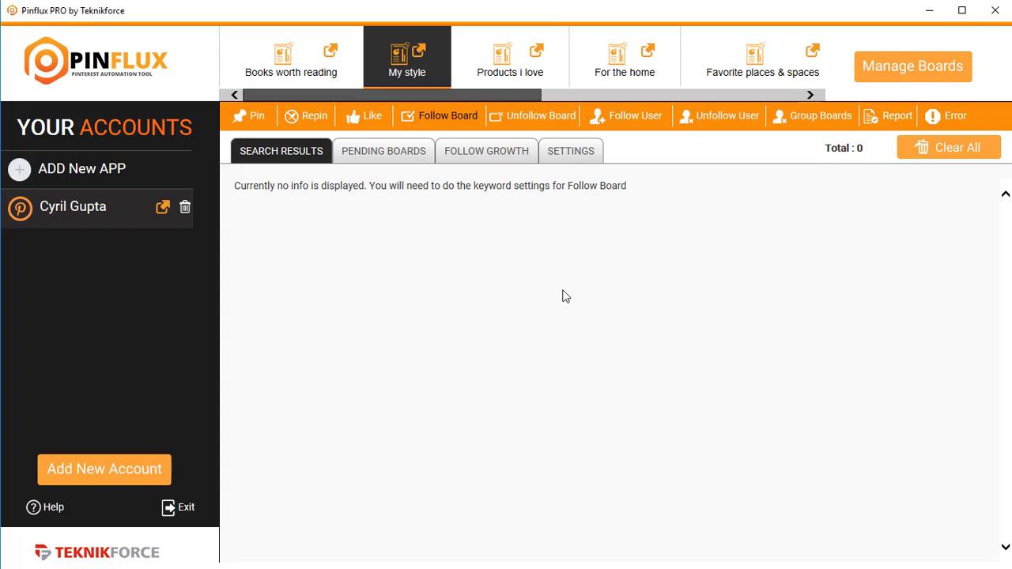
pyautogui.click(587, 156)
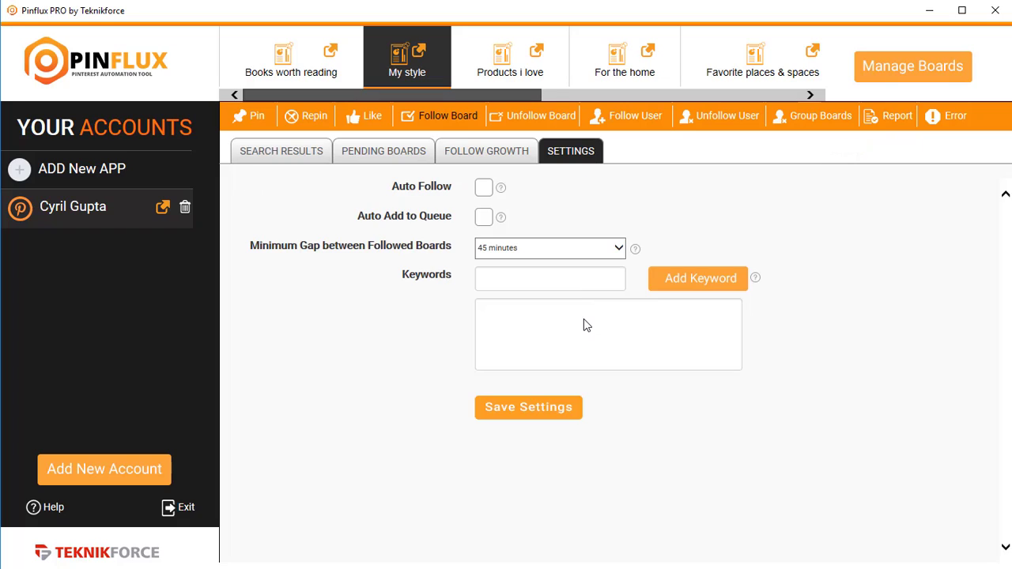
pyautogui.click(582, 288)
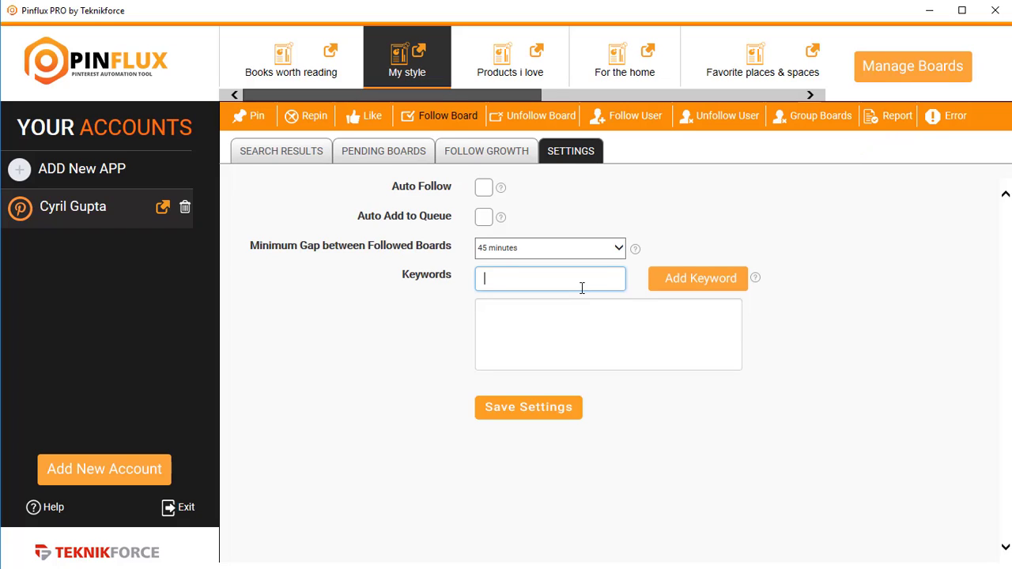
pyautogui.write('jackets')
pyautogui.click(664, 287)
pyautogui.click(511, 407)
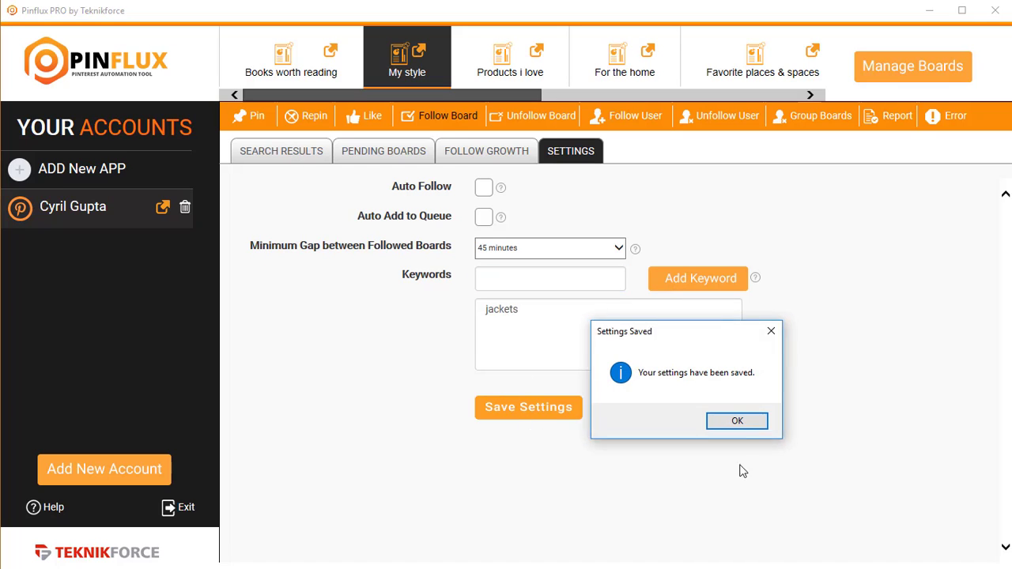
pyautogui.click(735, 420)
# Look through the jacket boards found in the Follow Board search results
pyautogui.click(286, 145)
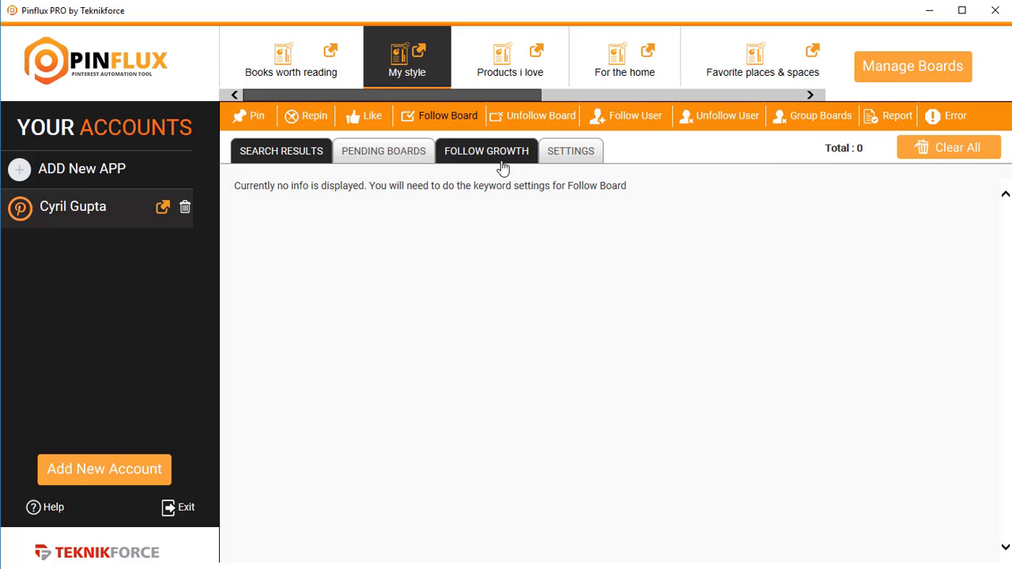
pyautogui.click(585, 155)
pyautogui.click(304, 155)
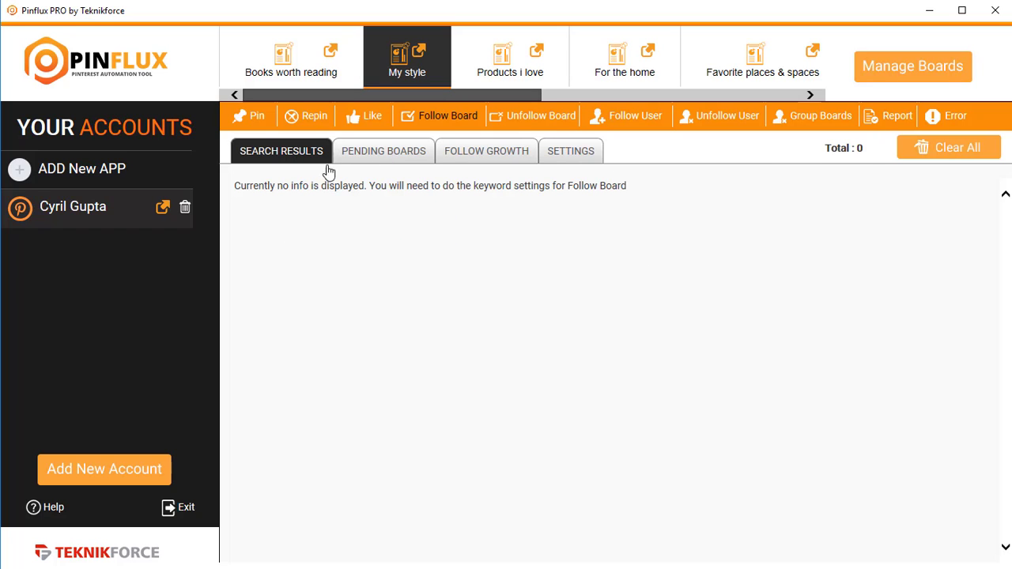
pyautogui.scroll(-15, 701, 284)
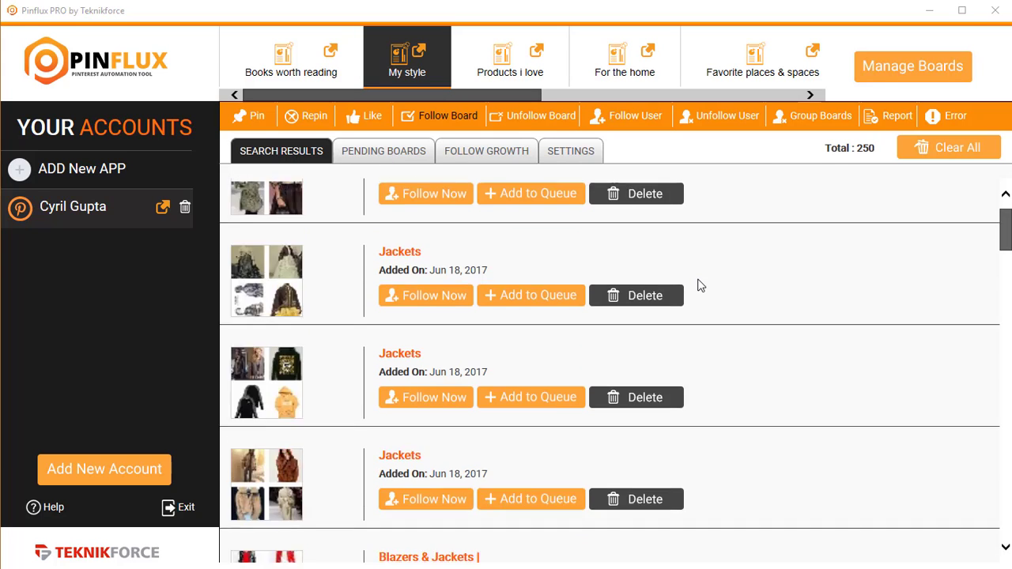
pyautogui.scroll(-9, 410, 397)
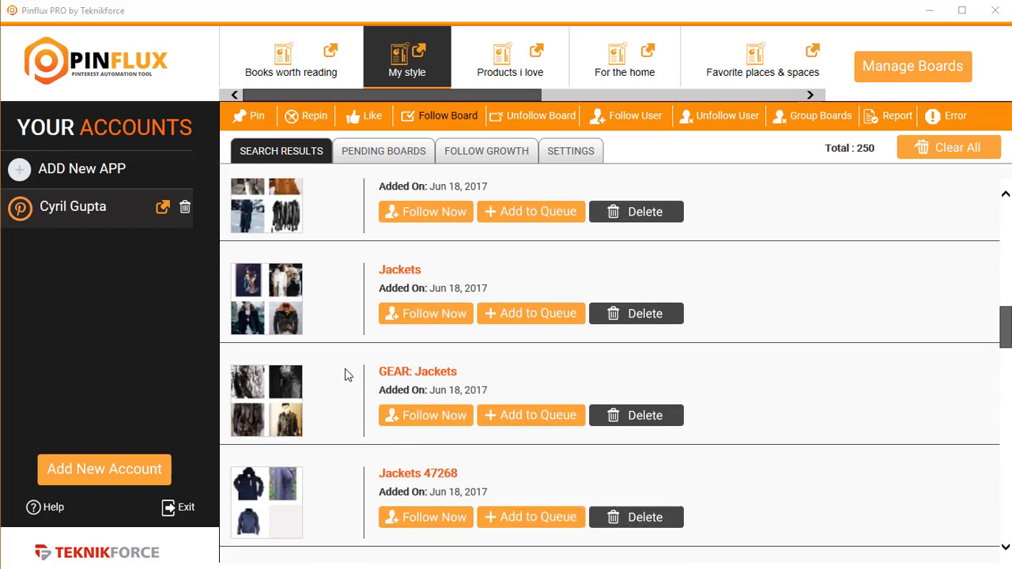
pyautogui.scroll(-7, 410, 397)
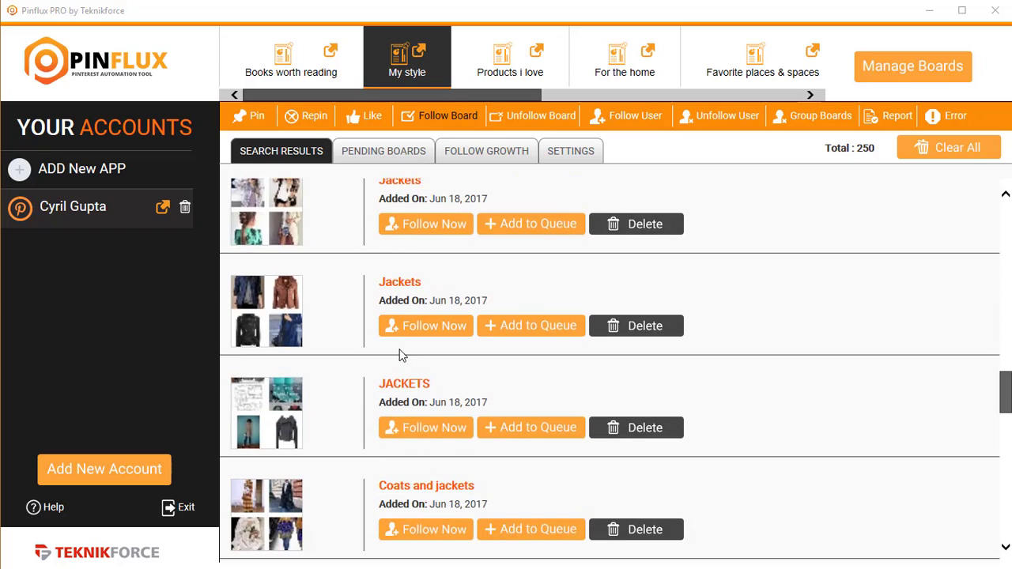
pyautogui.scroll(-8, 411, 395)
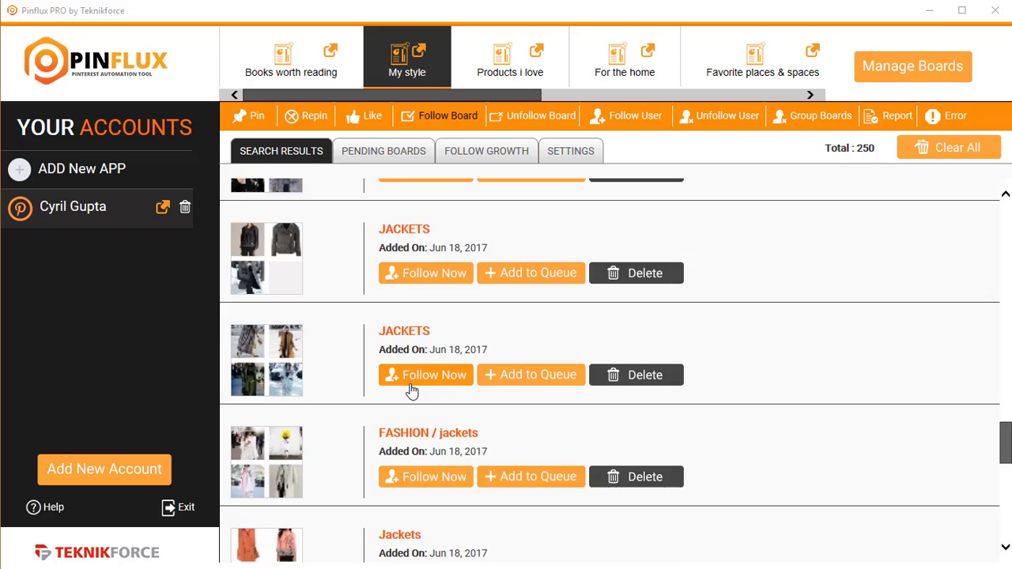
# Follow the "knitted jackets" board immediately, add six neighbouring jacket boards to the follow queue, and view the pending boards
pyautogui.scroll(12, 412, 399)
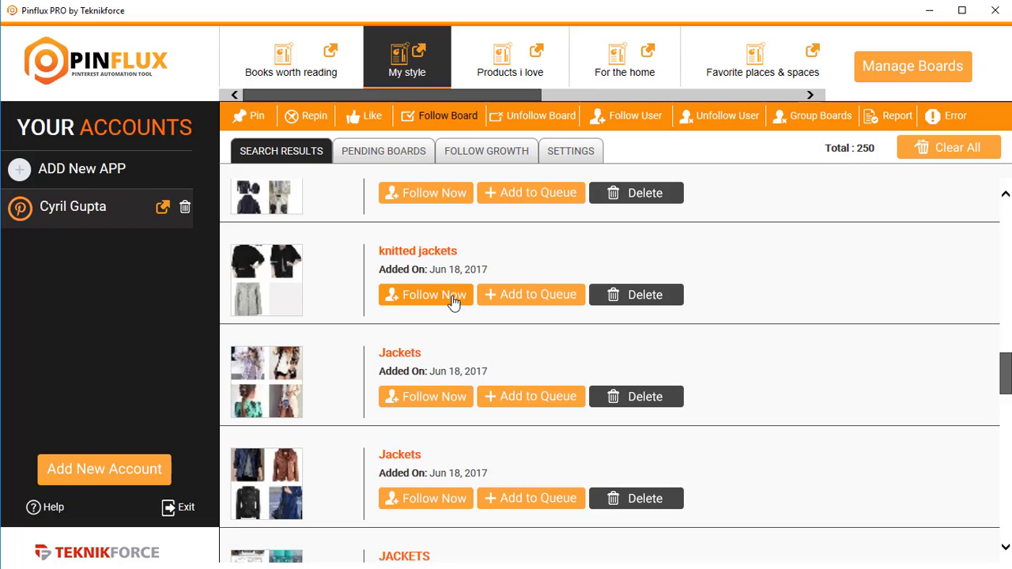
pyautogui.click(453, 303)
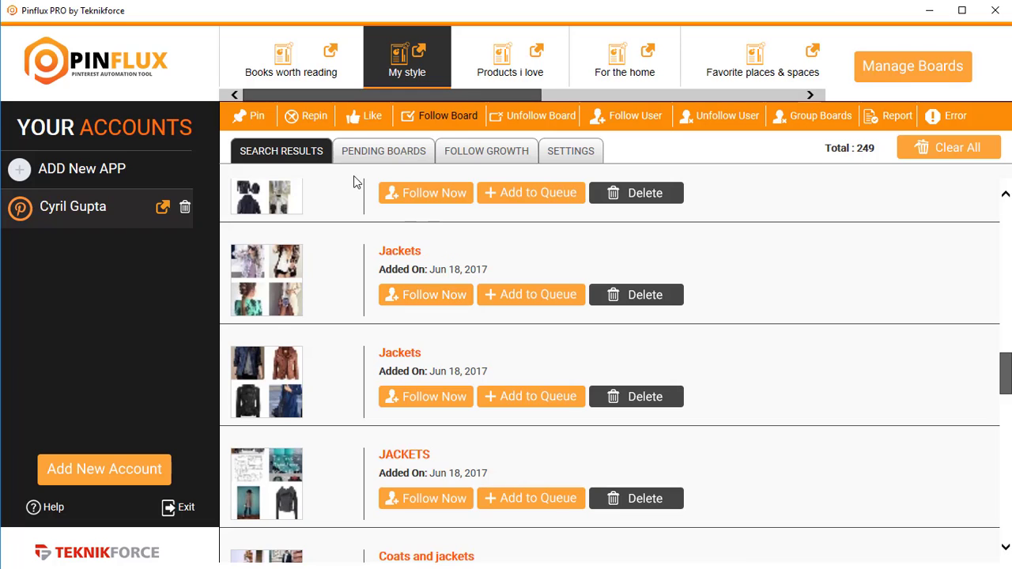
pyautogui.click(562, 295)
pyautogui.click(543, 407)
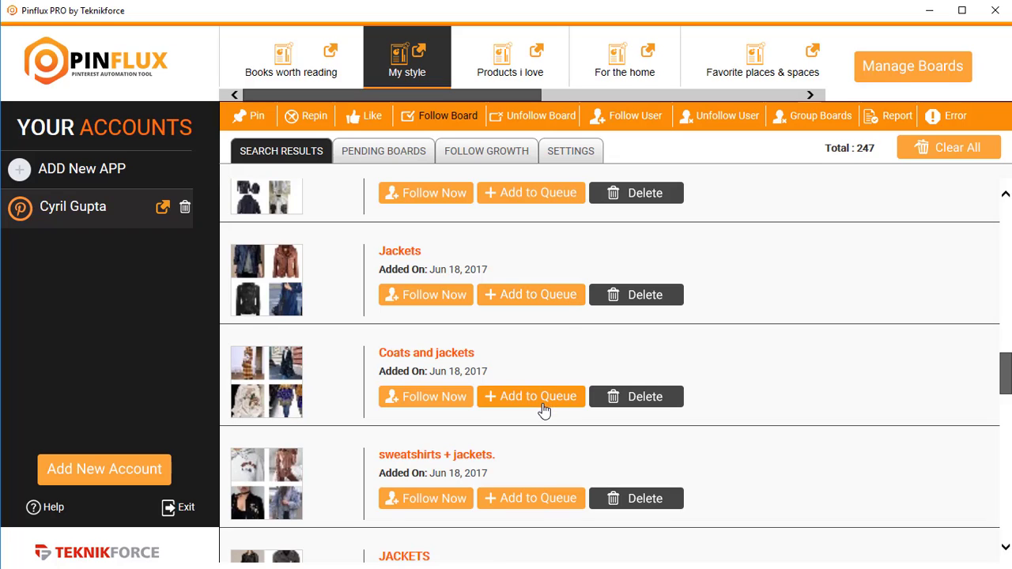
pyautogui.click(555, 295)
pyautogui.click(545, 196)
pyautogui.click(535, 296)
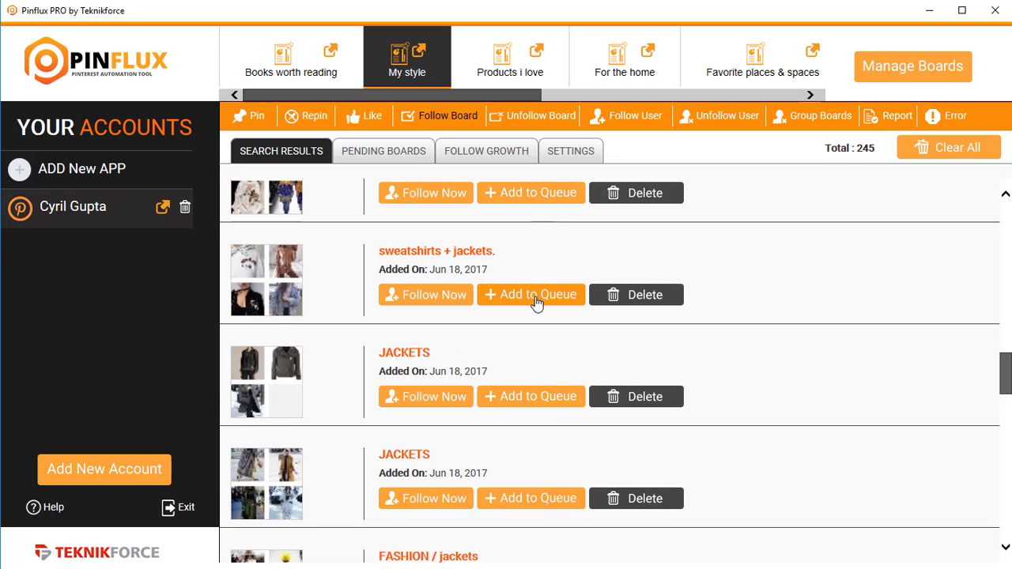
pyautogui.click(519, 299)
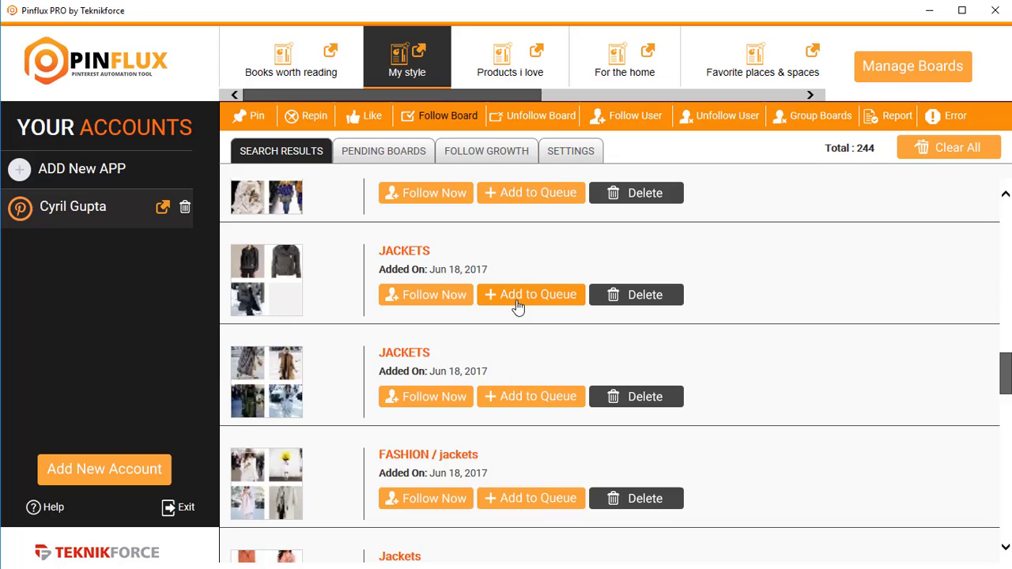
pyautogui.click(402, 153)
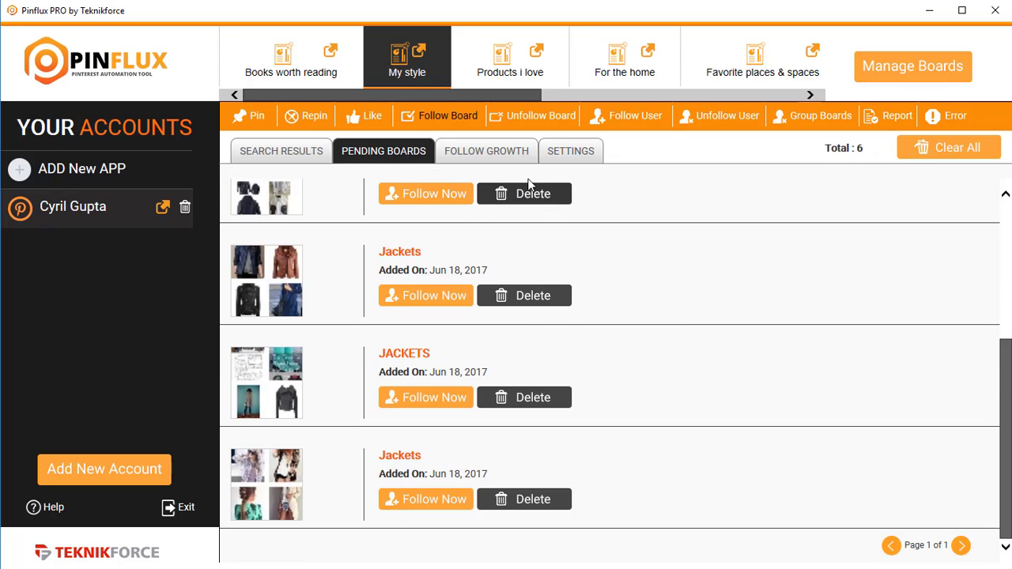
# Try turning on Auto Follow for boards and view the choices for the minimum gap between followed boards
pyautogui.click(548, 157)
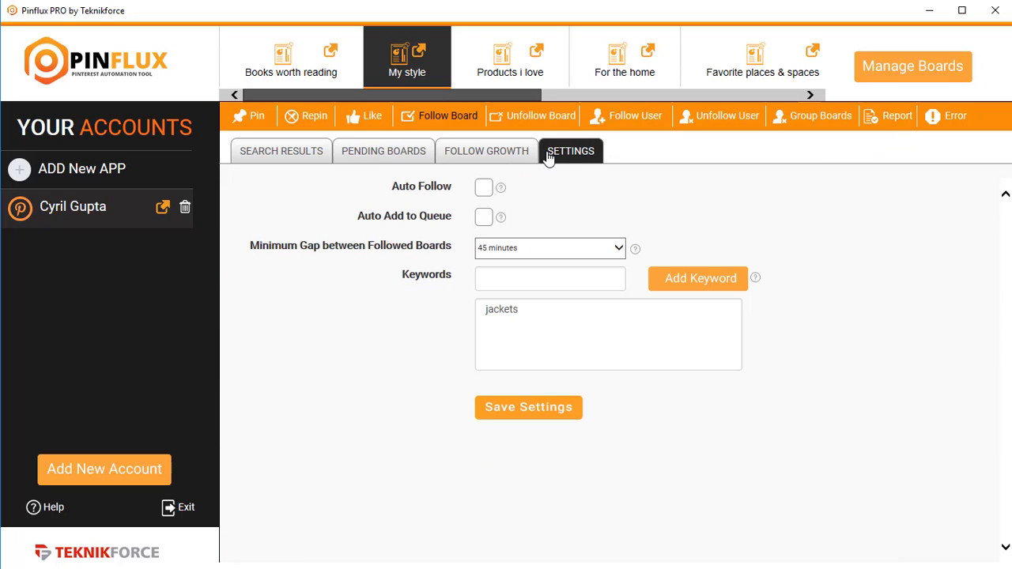
pyautogui.click(487, 193)
pyautogui.click(506, 253)
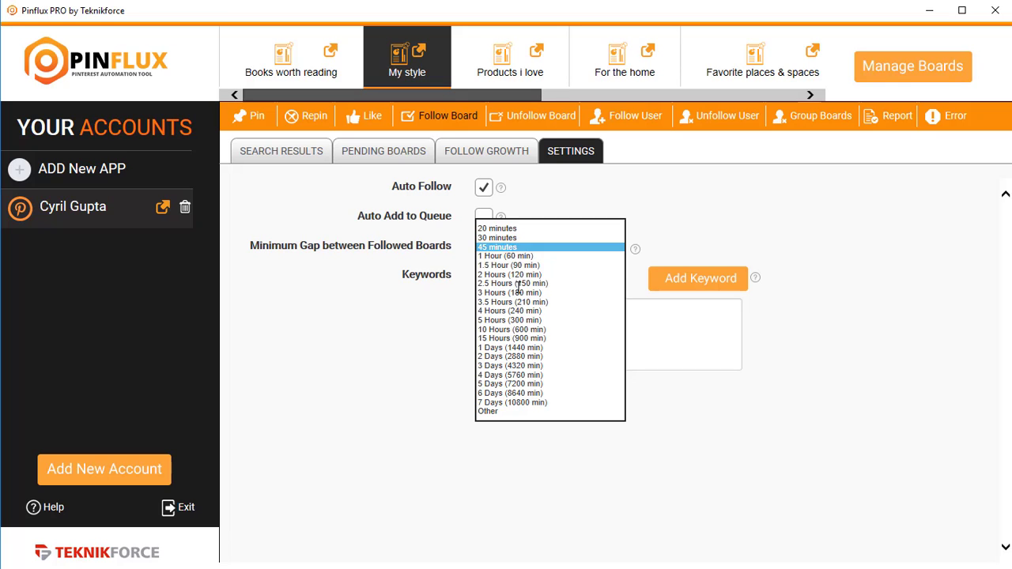
pyautogui.click(702, 202)
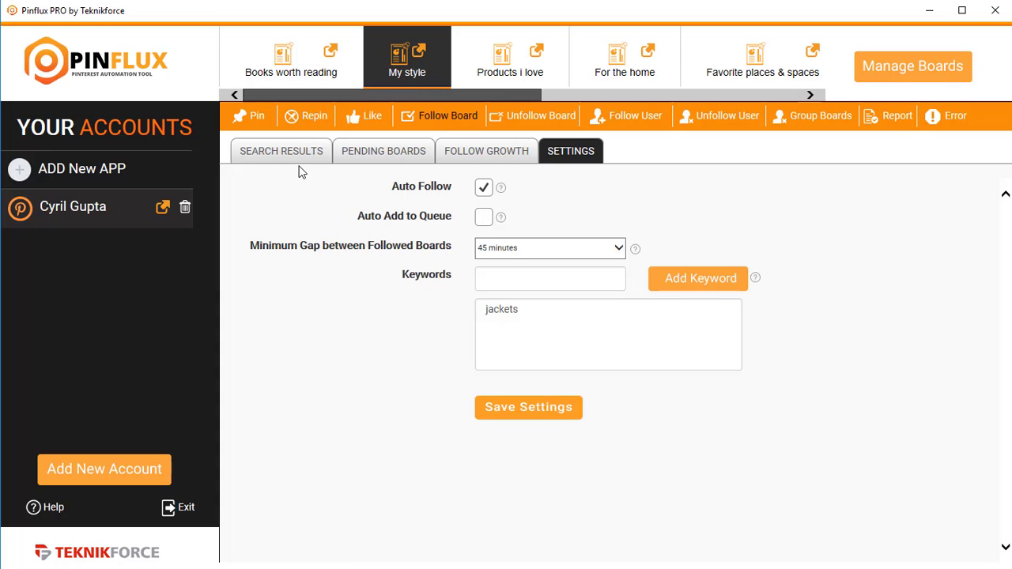
pyautogui.click(372, 155)
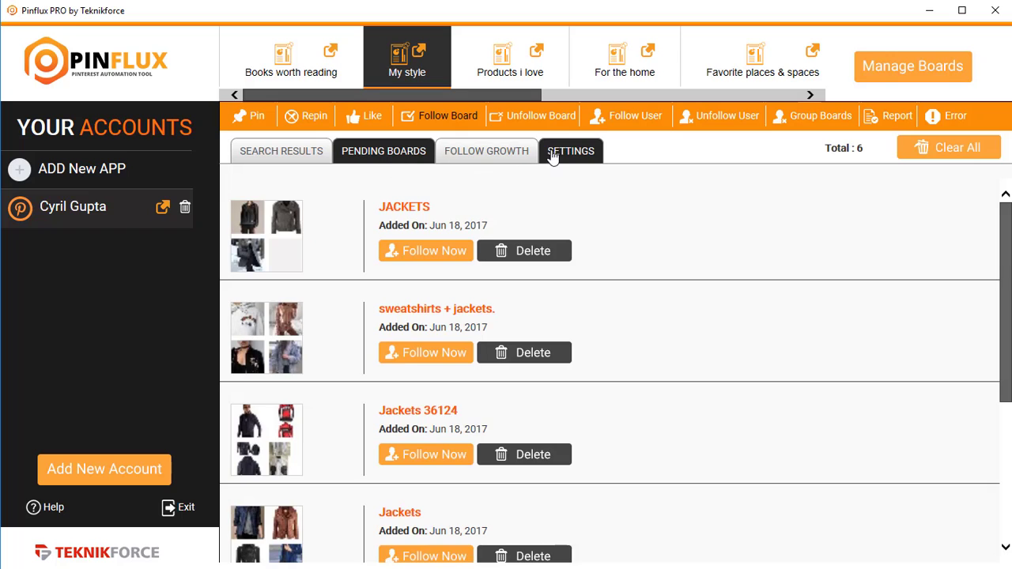
pyautogui.click(518, 155)
# Save the Follow Board settings with Auto Follow off and the 45-minute gap
pyautogui.click(571, 151)
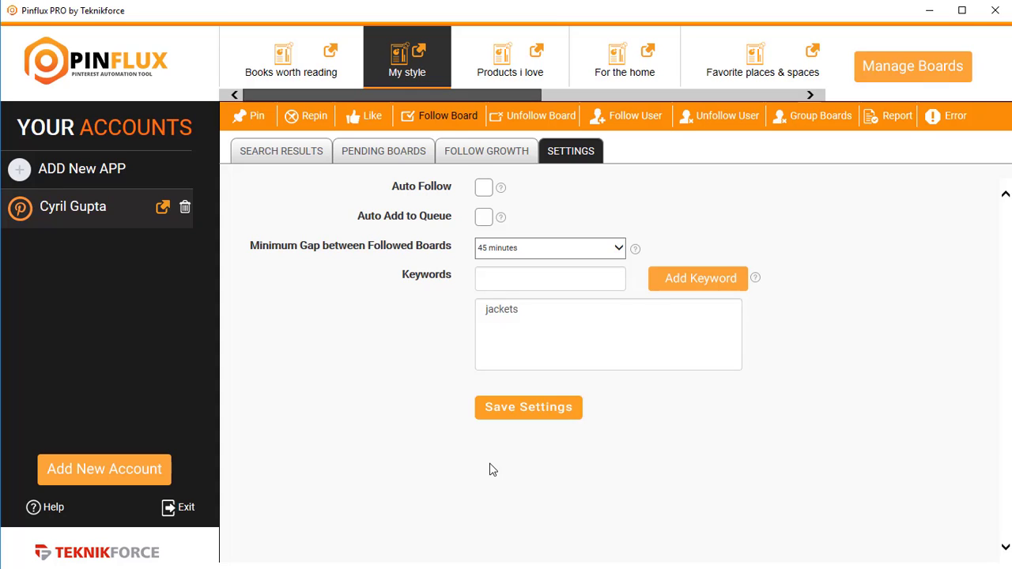
pyautogui.click(523, 422)
pyautogui.click(721, 421)
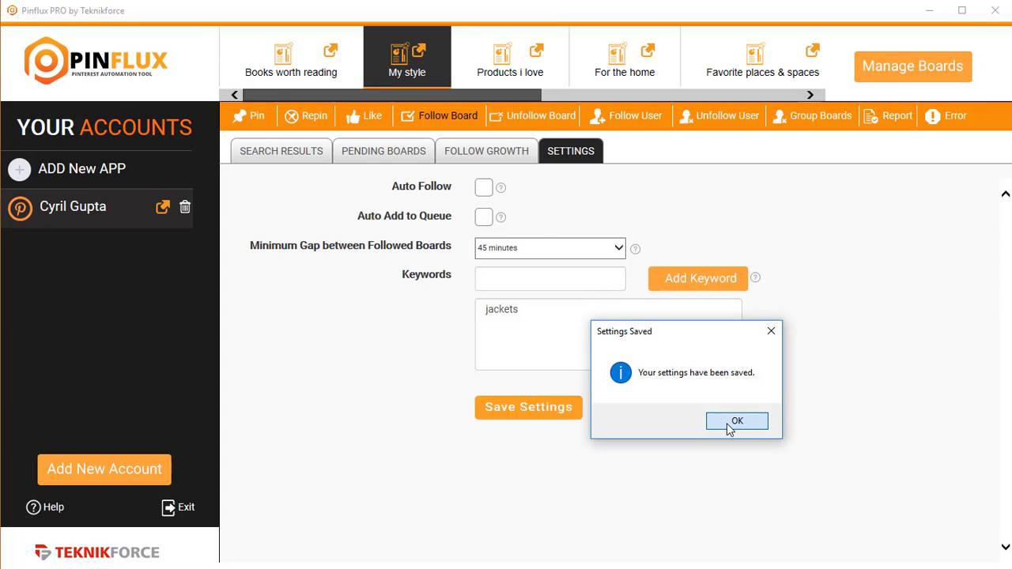
# Examine the following growth chart for followed boards
pyautogui.click(514, 161)
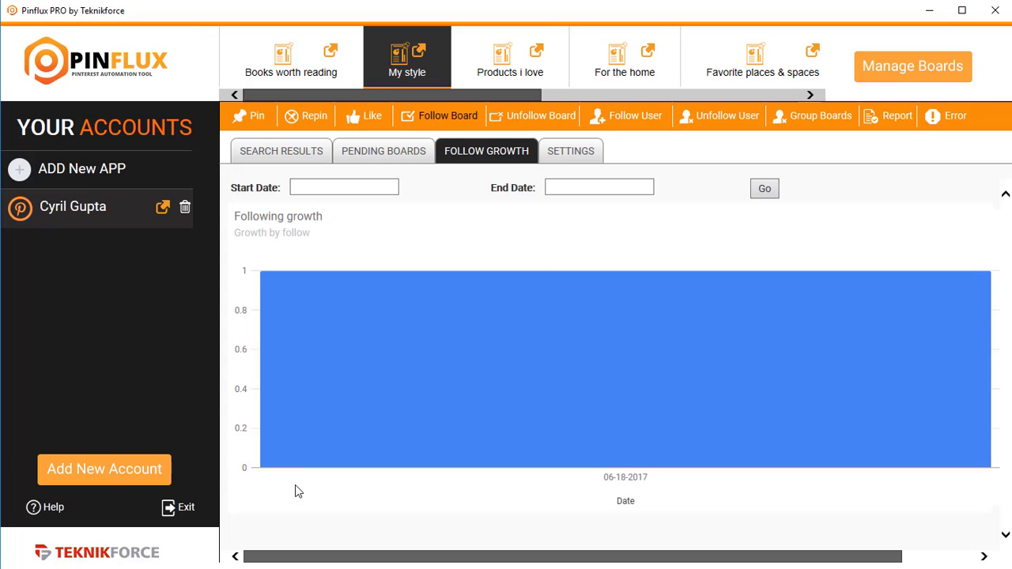
pyautogui.moveTo(689, 340)
pyautogui.moveTo(422, 372)
pyautogui.moveTo(775, 275)
pyautogui.click(548, 153)
# Try setting the Unfollow Board minimum gap to 7 Days (10800 min) with Auto Unfollow on, and refresh the board list
pyautogui.click(542, 126)
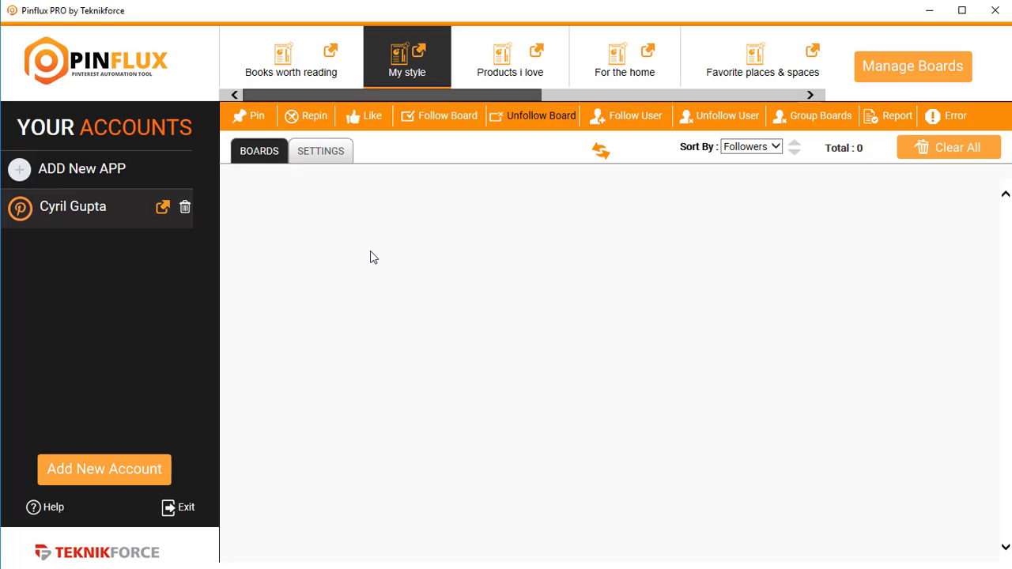
pyautogui.click(336, 159)
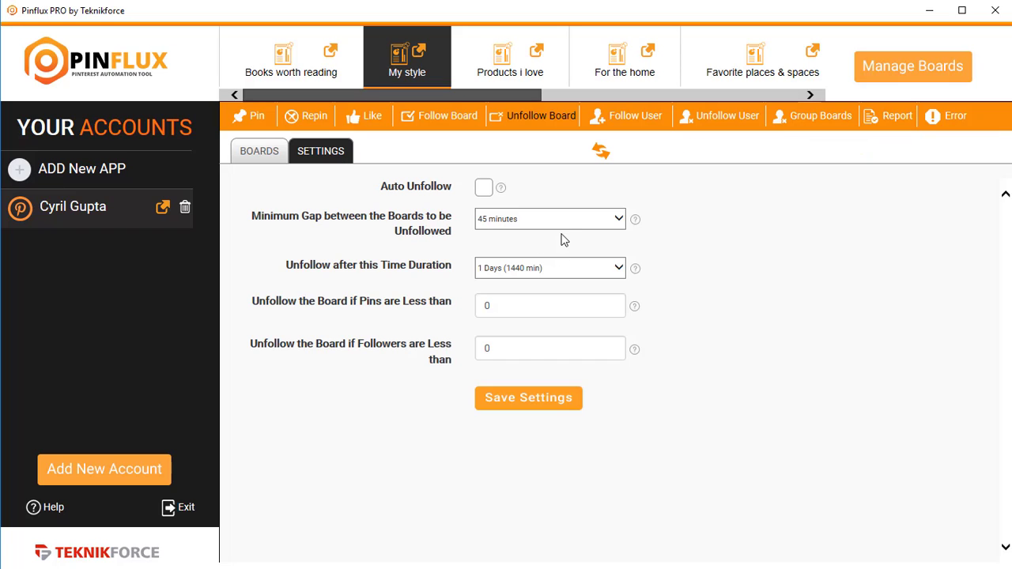
pyautogui.click(563, 222)
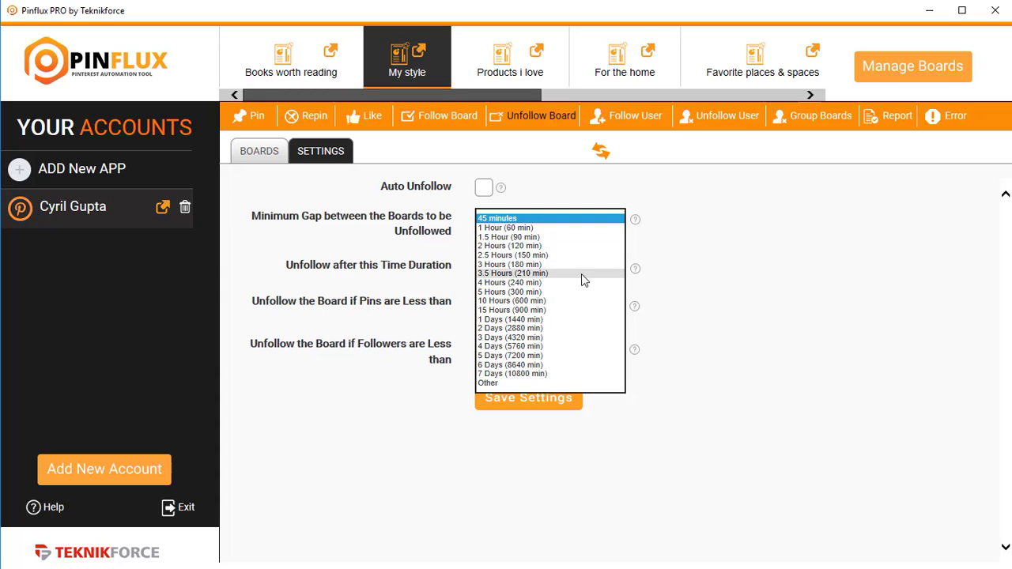
pyautogui.click(571, 374)
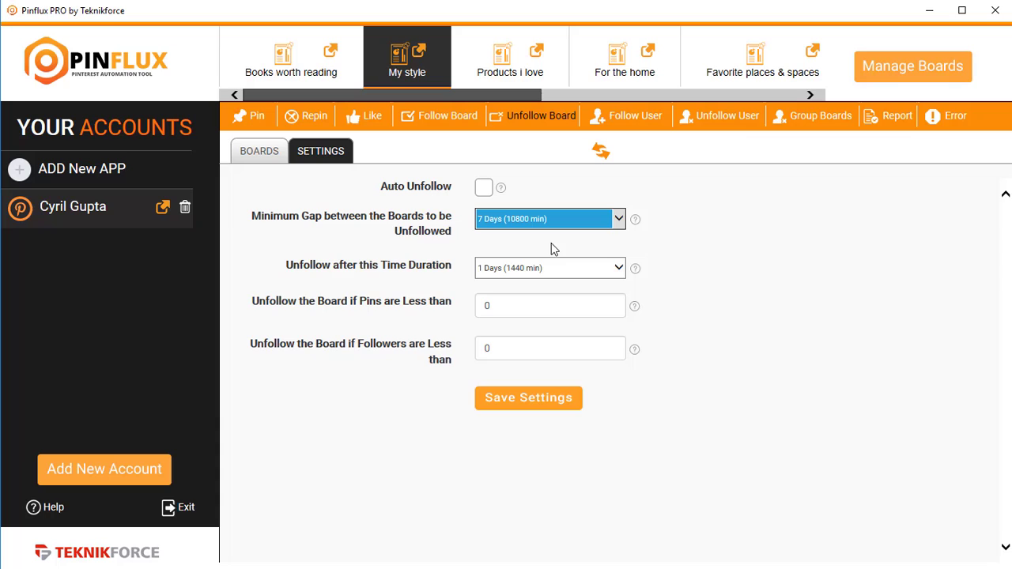
pyautogui.click(484, 188)
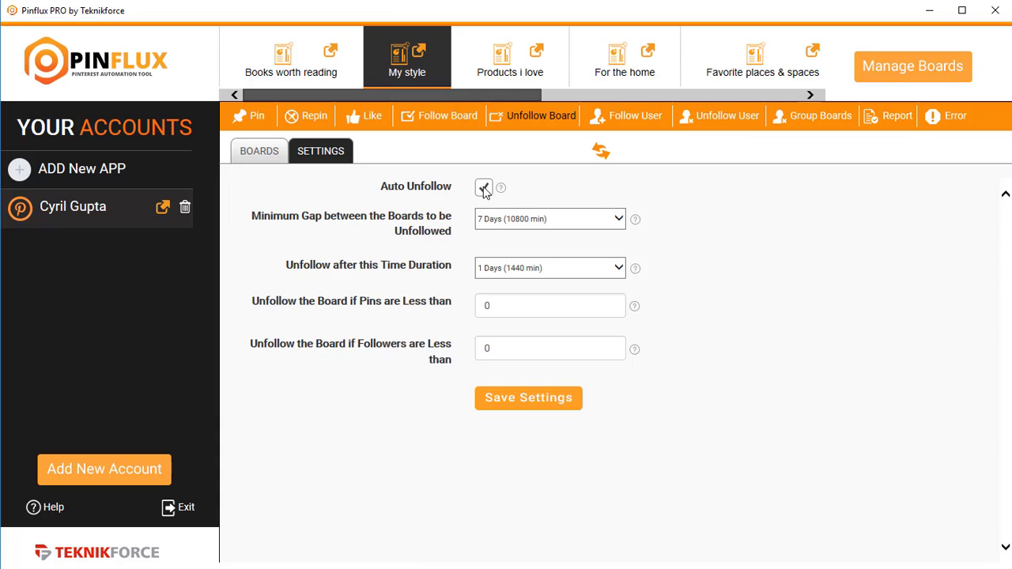
pyautogui.click(269, 158)
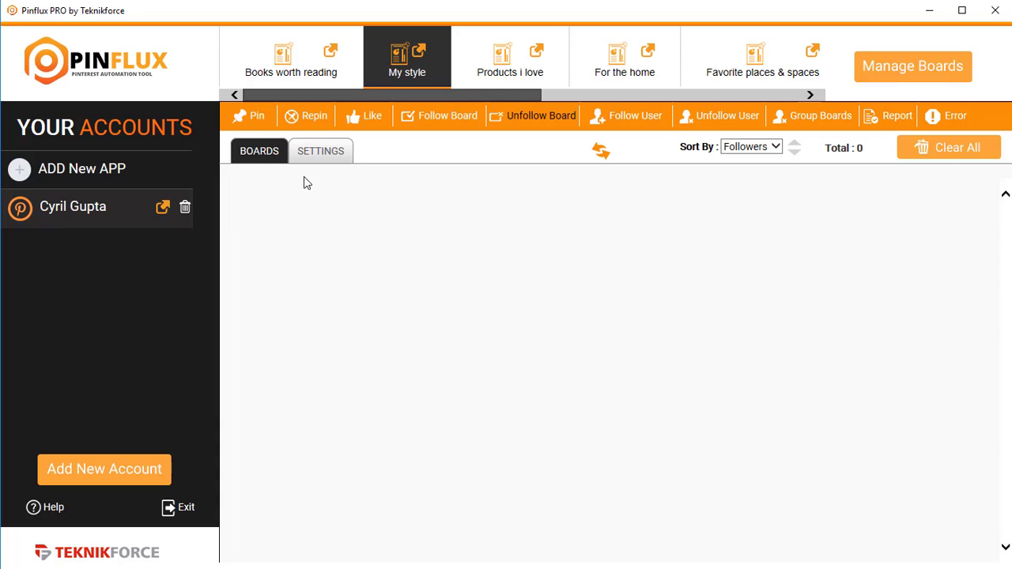
pyautogui.click(601, 163)
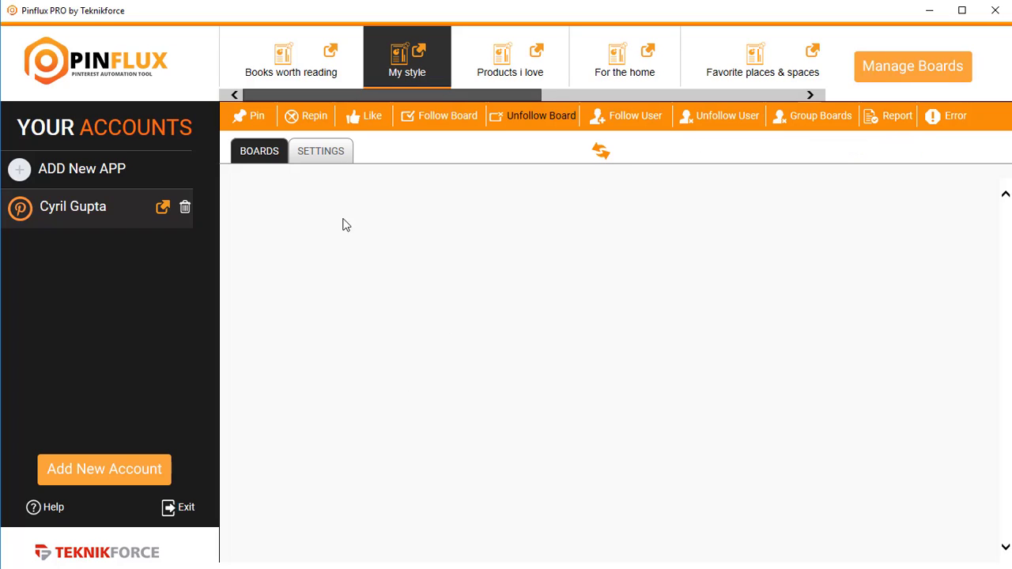
# Go through the pin and follower thresholds for unfollowing boards, leaving both at 0, and save the Unfollow Board settings
pyautogui.click(342, 159)
pyautogui.click(538, 315)
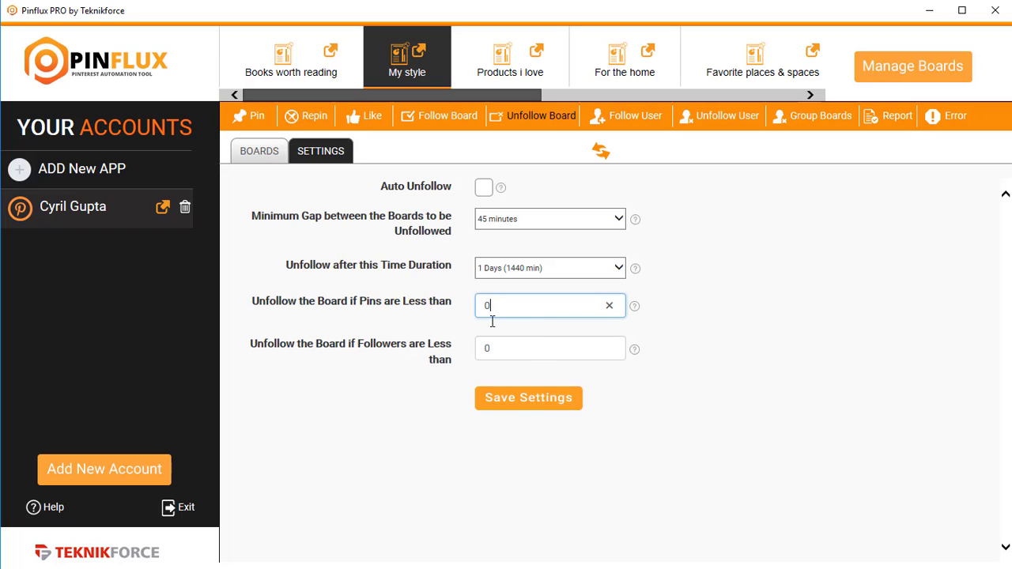
pyautogui.moveTo(491, 316); pyautogui.dragTo(354, 312)
pyautogui.press('Tab')
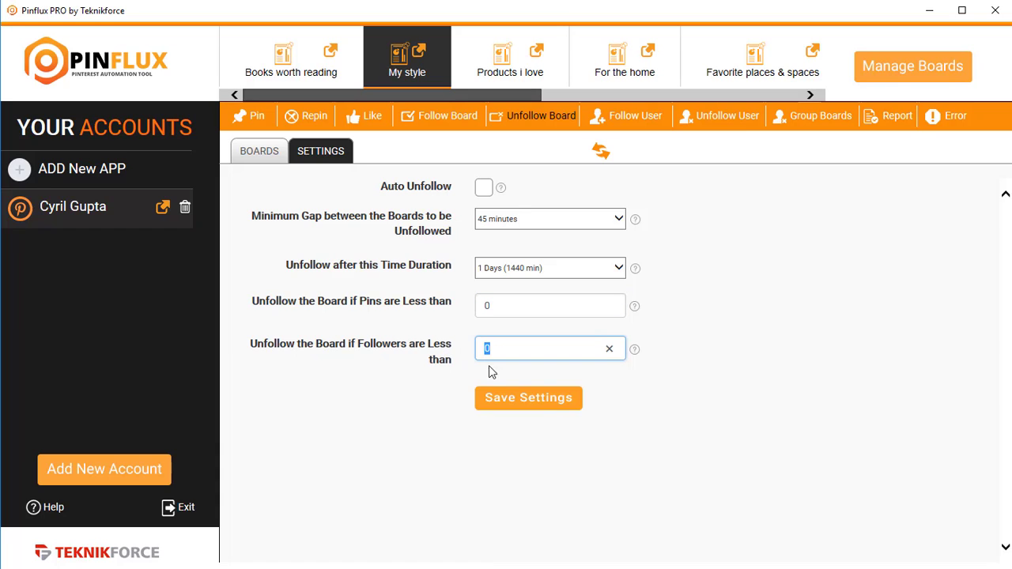
pyautogui.click(556, 400)
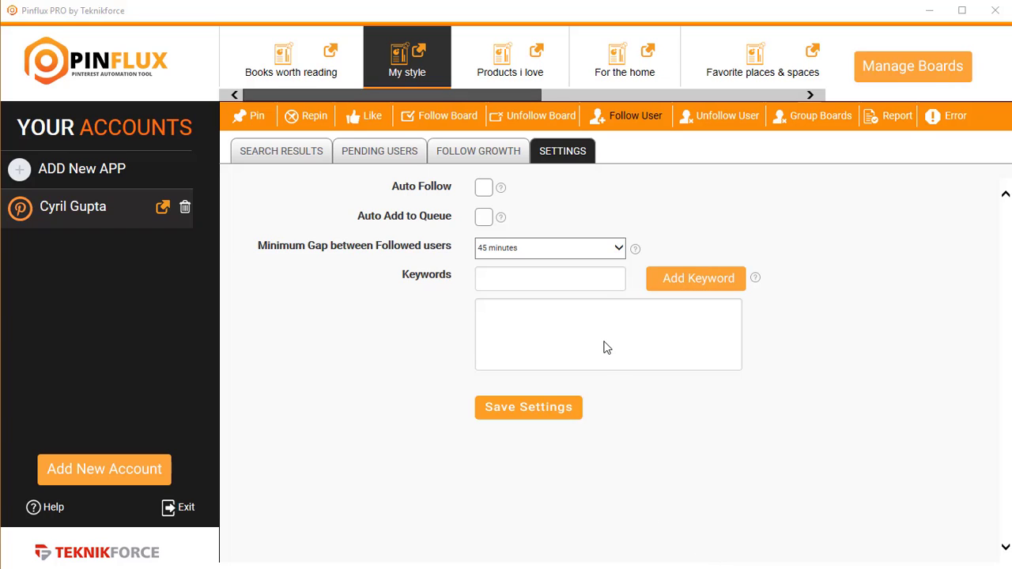
# Add the keyword "jackets" to the Follow User settings and save them
pyautogui.click(580, 278)
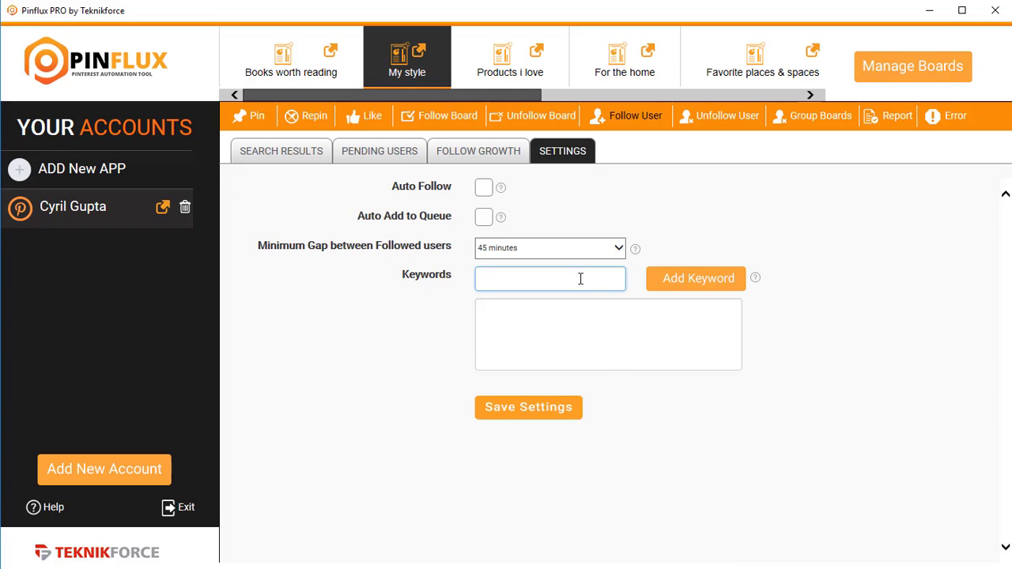
pyautogui.write('jackets')
pyautogui.click(662, 283)
pyautogui.click(556, 408)
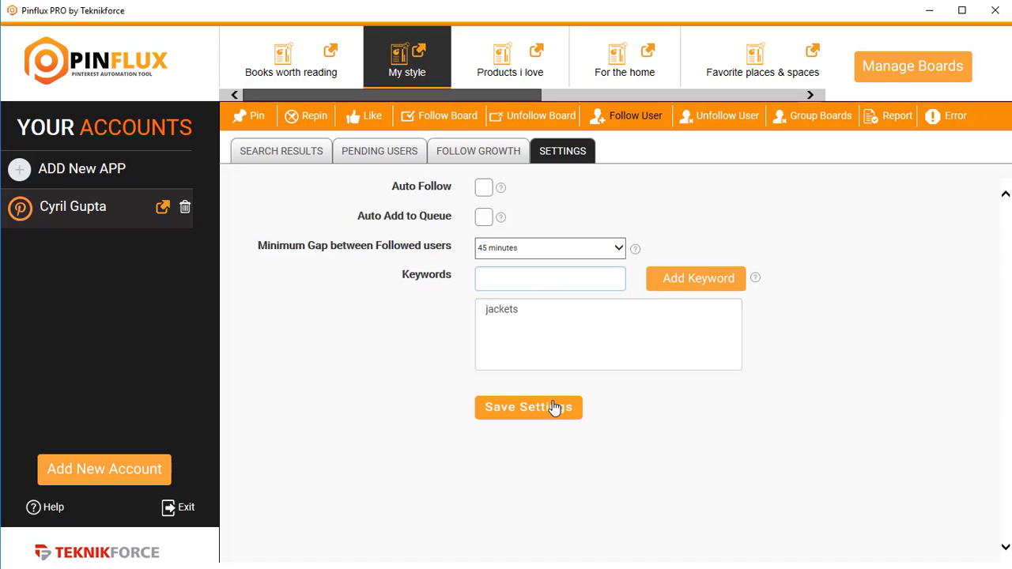
# Save the Follow User settings and open the user search results for the keyword
pyautogui.click(556, 408)
pyautogui.click(739, 420)
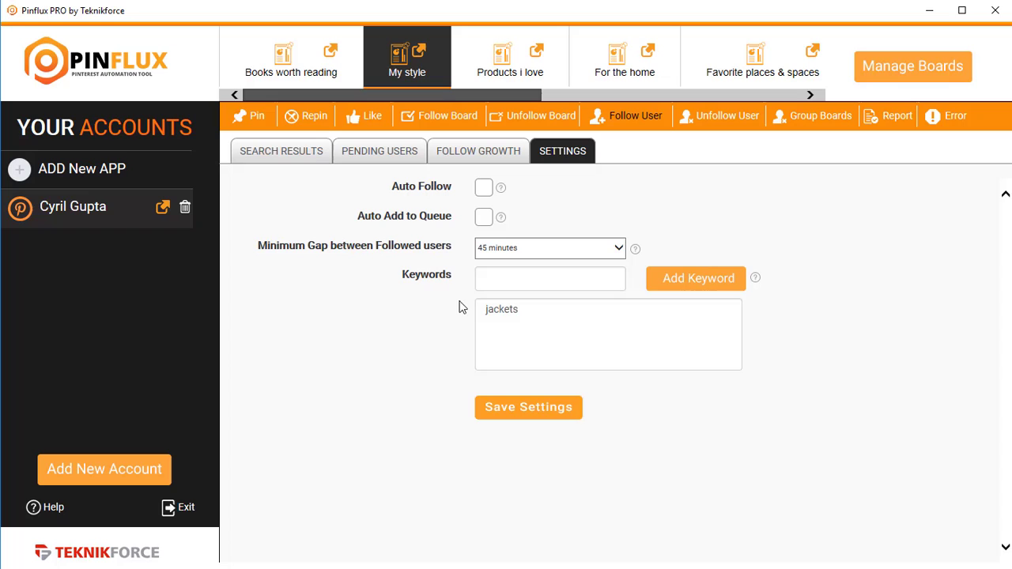
pyautogui.click(305, 150)
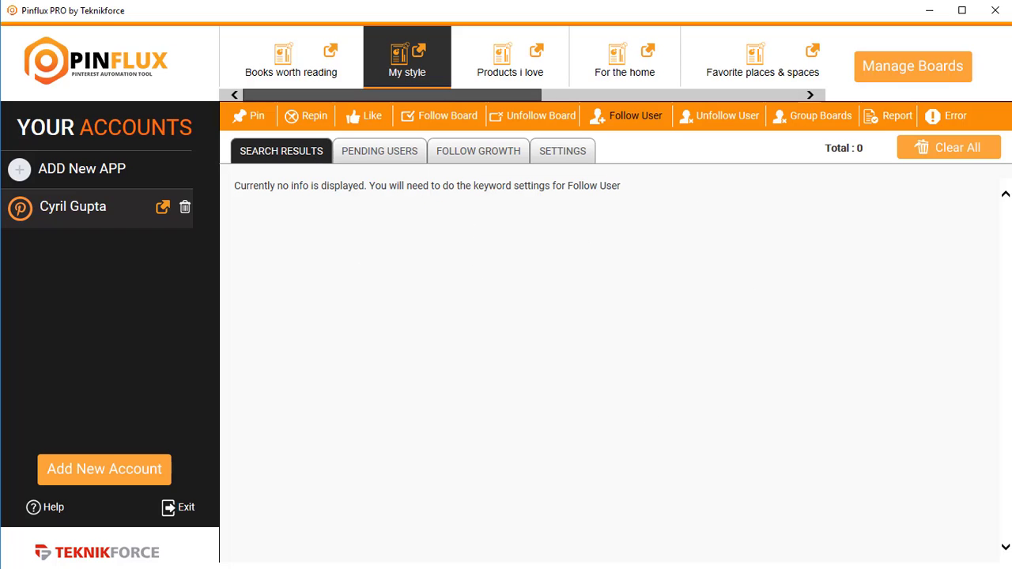
# Follow the user with the pipe drawing as profile picture immediately from the Follow User search results
pyautogui.scroll(-6, 770, 440)
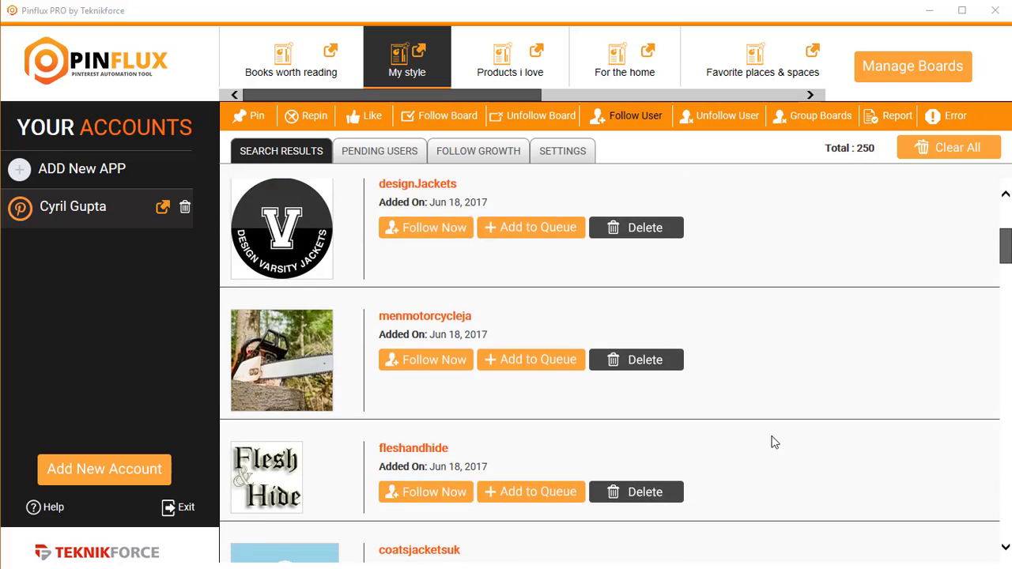
pyautogui.scroll(-10, 400, 356)
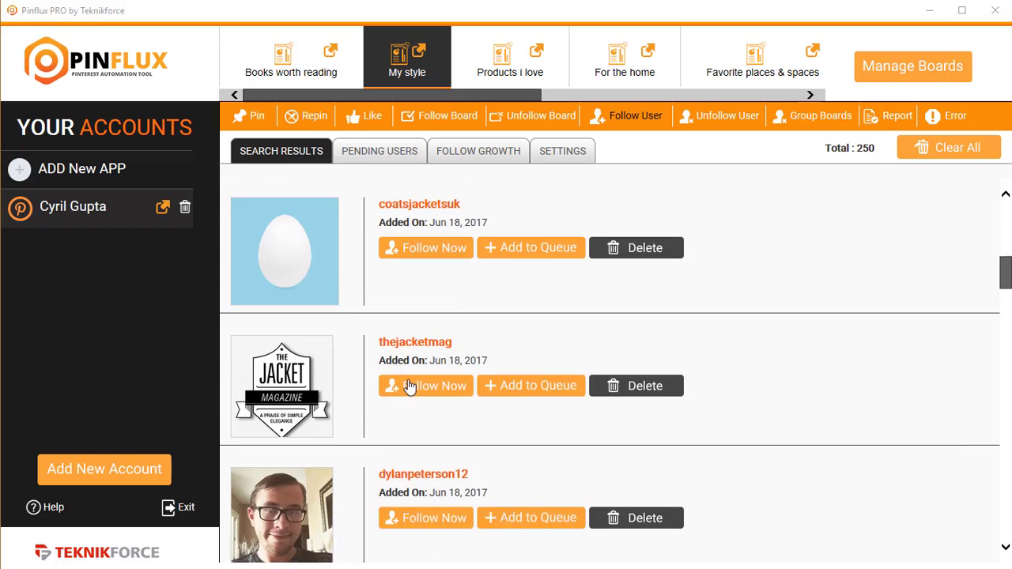
pyautogui.scroll(-3, 413, 389)
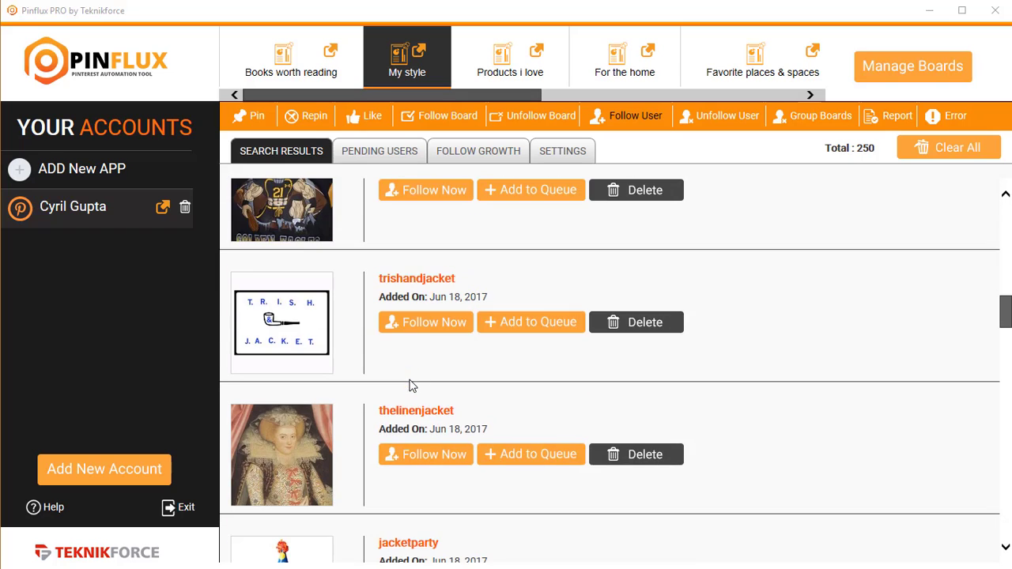
pyautogui.click(426, 327)
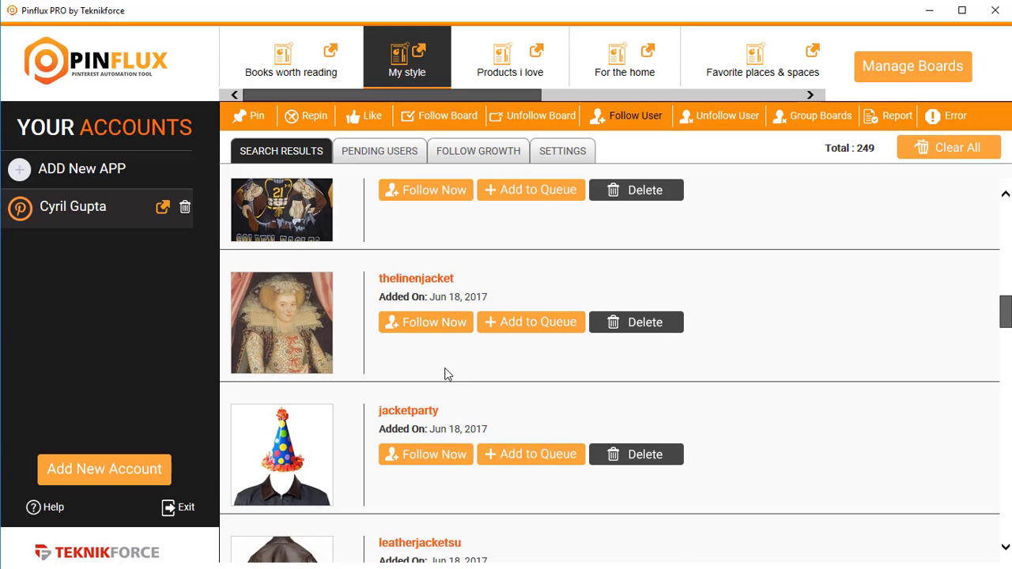
# Queue the users with the party-hat and red-hat profile pictures for following, and show the pending users
pyautogui.scroll(-3, 473, 352)
pyautogui.click(522, 290)
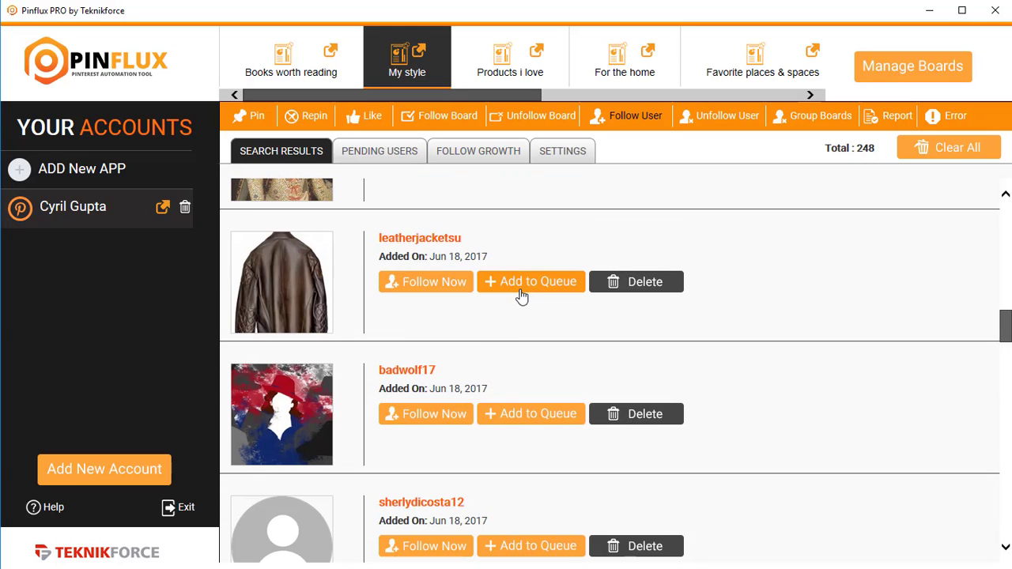
pyautogui.click(546, 417)
pyautogui.click(545, 429)
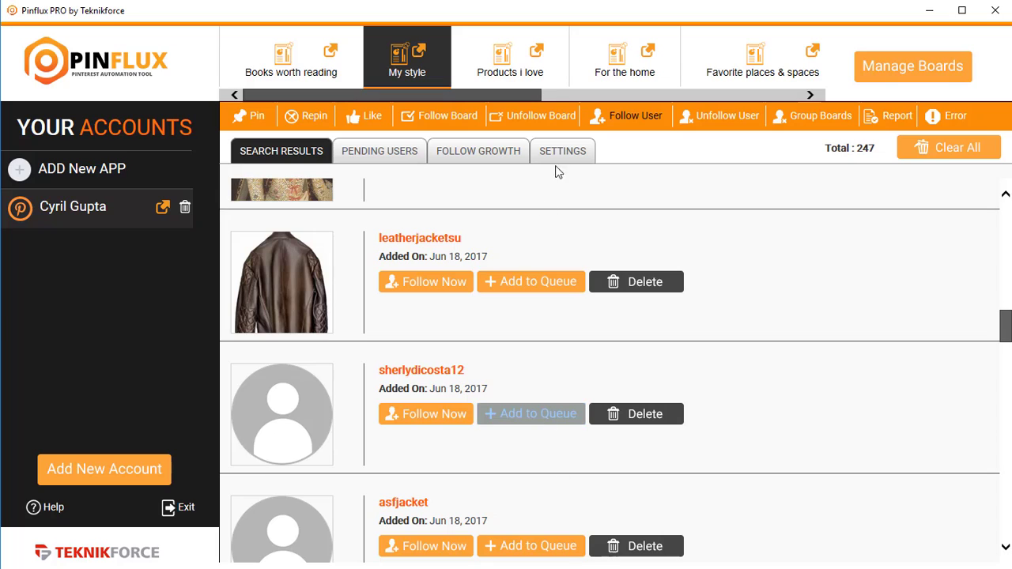
pyautogui.click(360, 150)
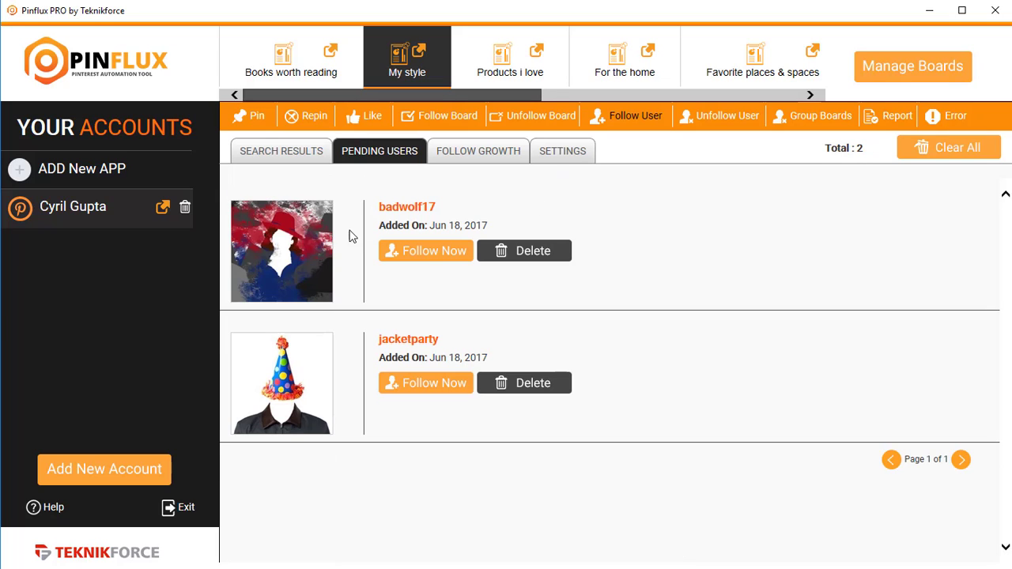
# Review the Follow User settings, including the available minimum gaps between followed users
pyautogui.click(562, 158)
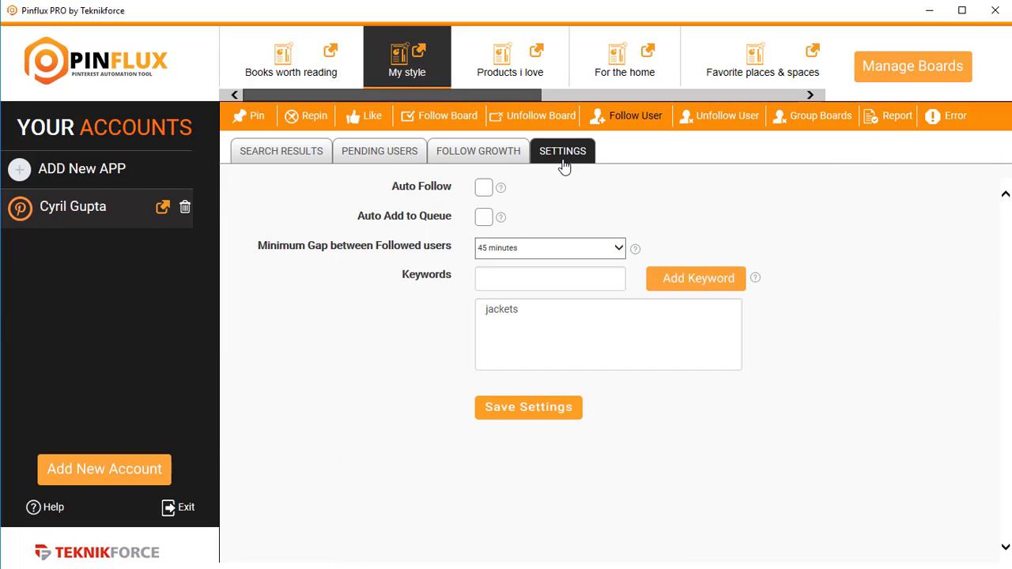
pyautogui.click(492, 247)
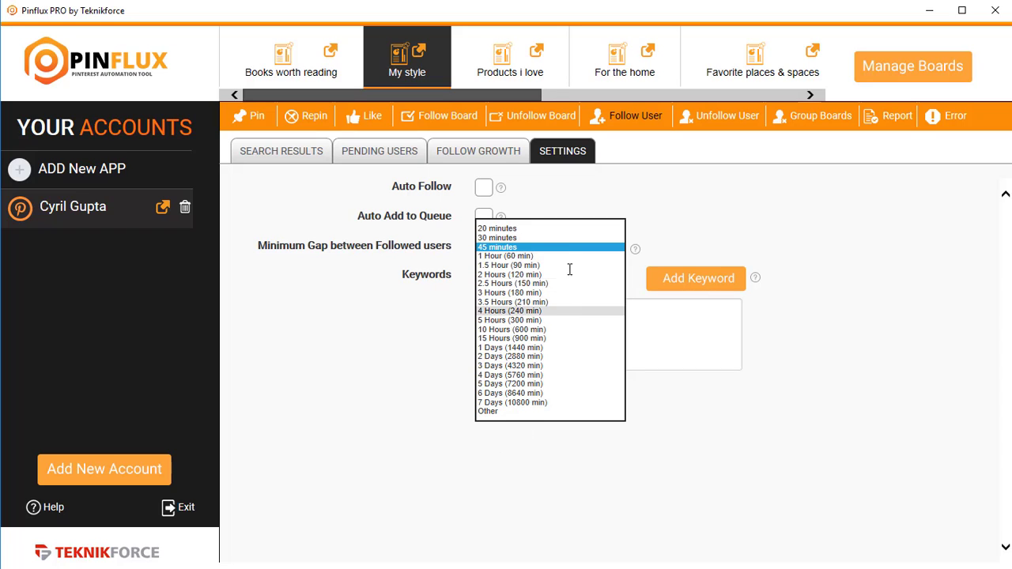
pyautogui.click(584, 200)
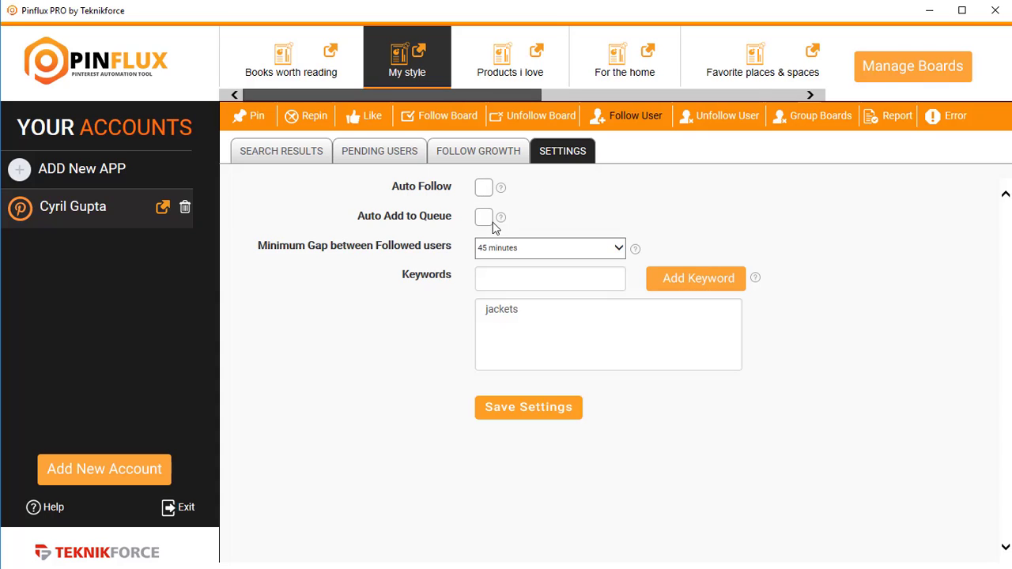
# Review the Unfollow User settings and the available minimum gaps between unfollowed users, and return to the user list
pyautogui.click(736, 129)
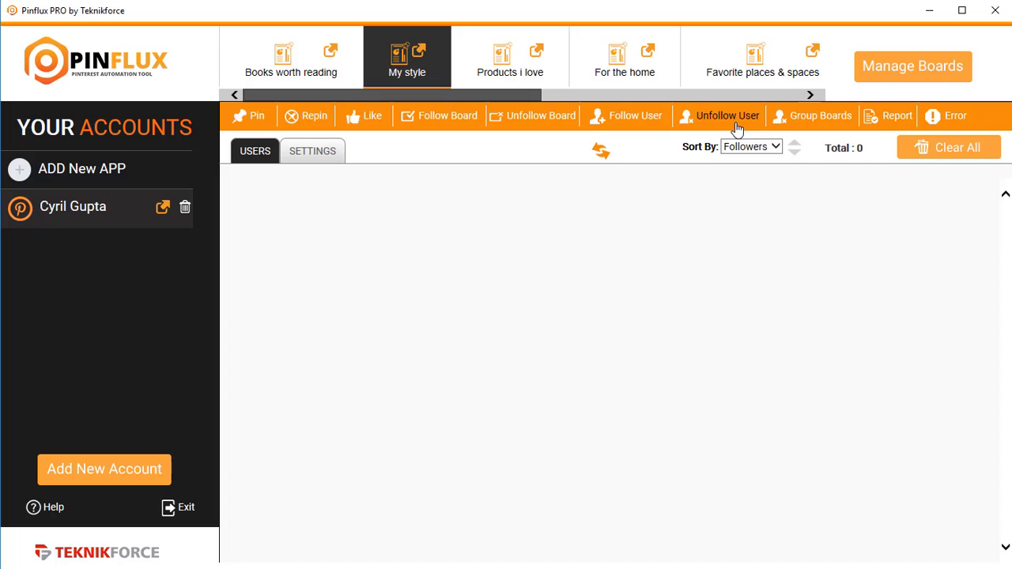
pyautogui.click(308, 171)
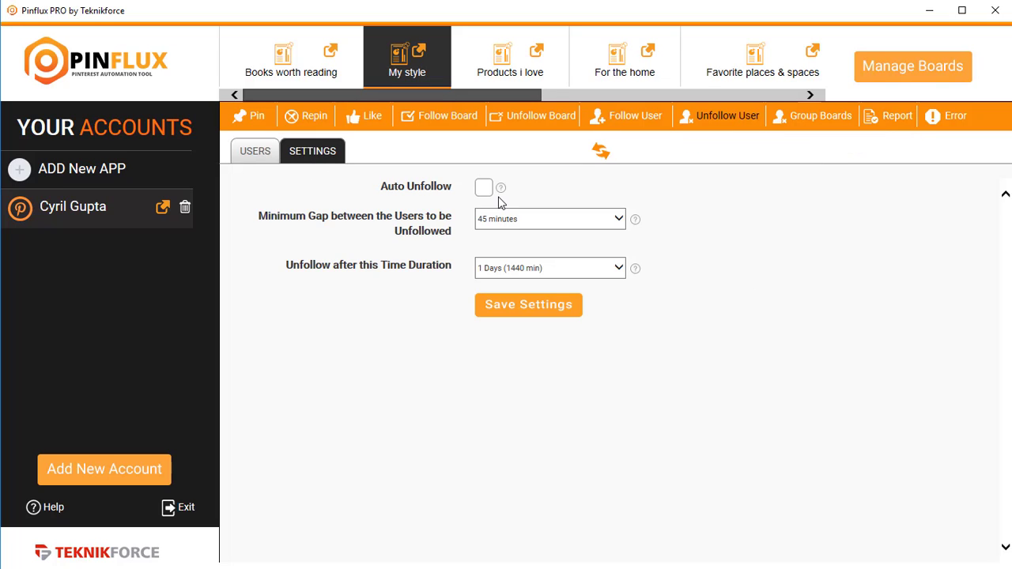
pyautogui.click(546, 219)
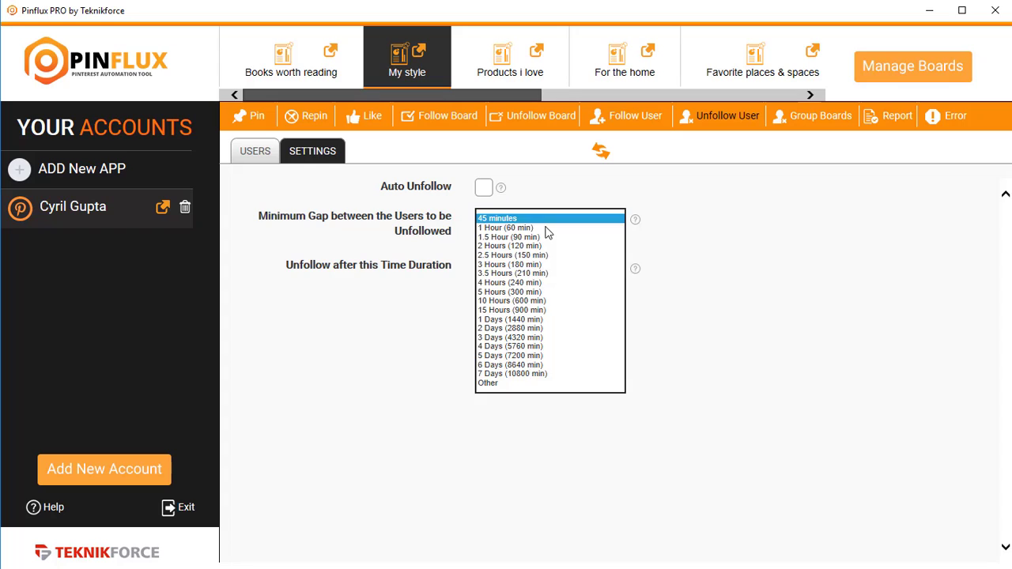
pyautogui.click(757, 362)
pyautogui.click(258, 160)
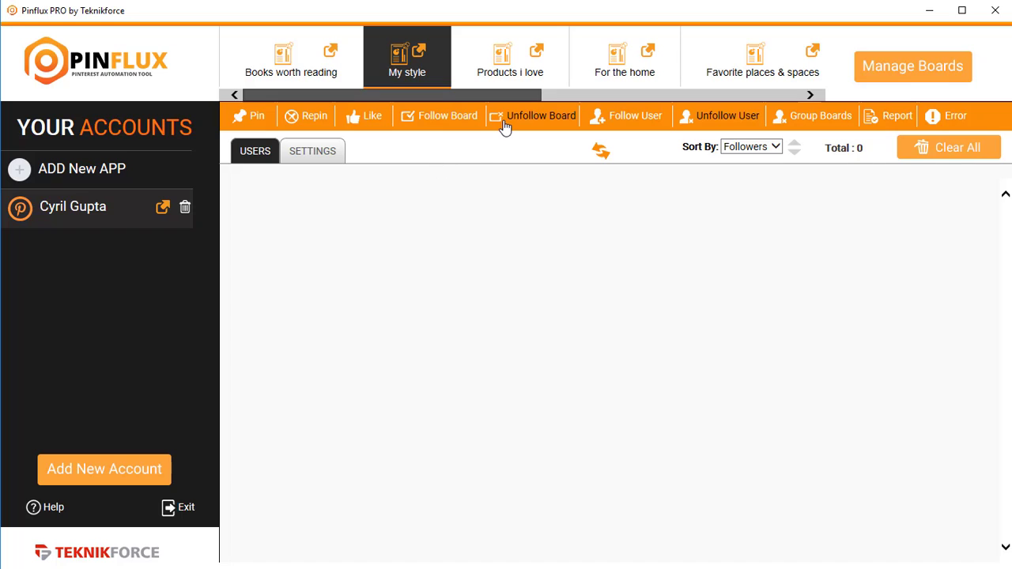
# Unfollow the "knitted jackets" board from the list of followed boards
pyautogui.click(534, 116)
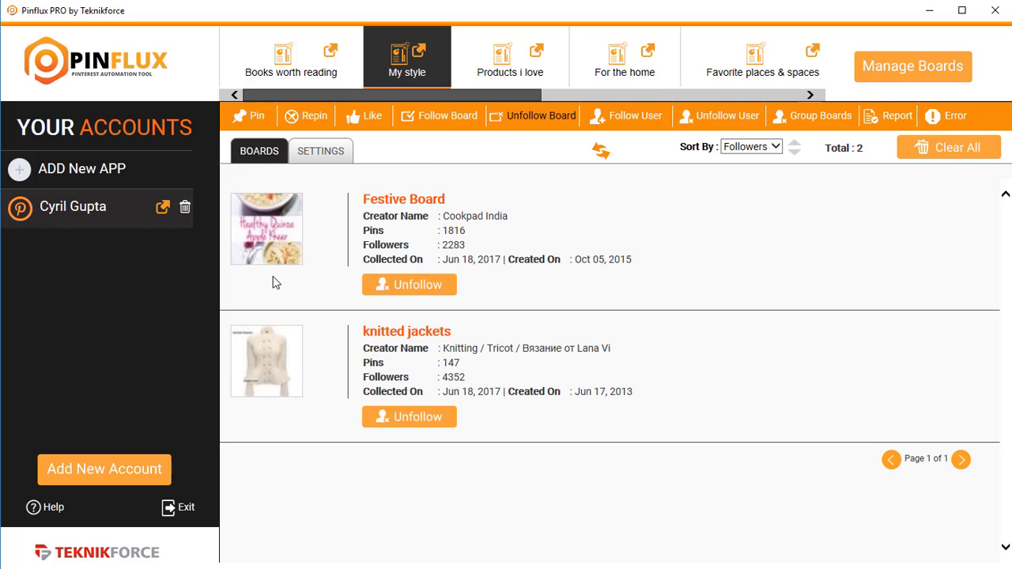
pyautogui.click(427, 419)
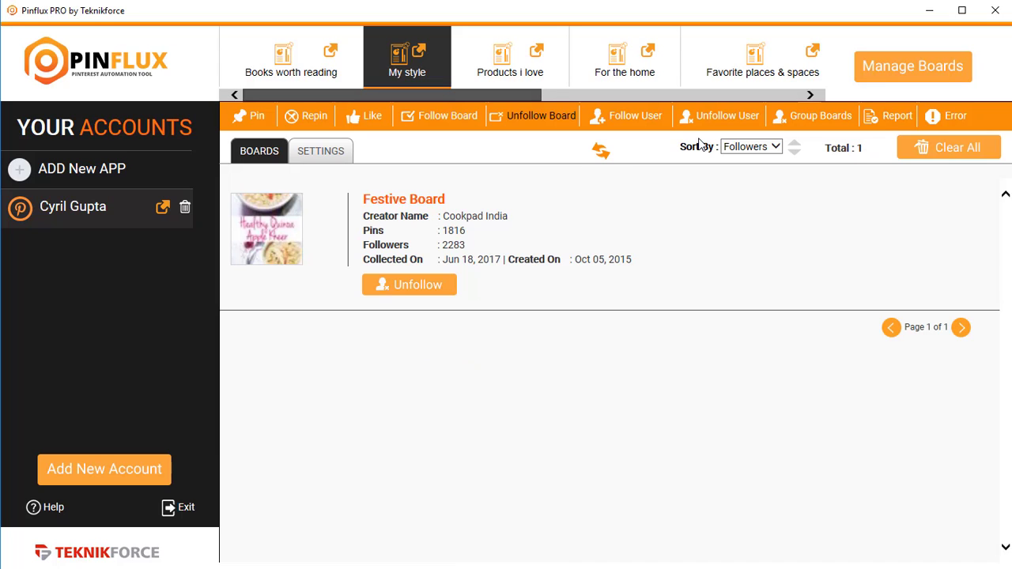
pyautogui.click(627, 118)
pyautogui.click(717, 129)
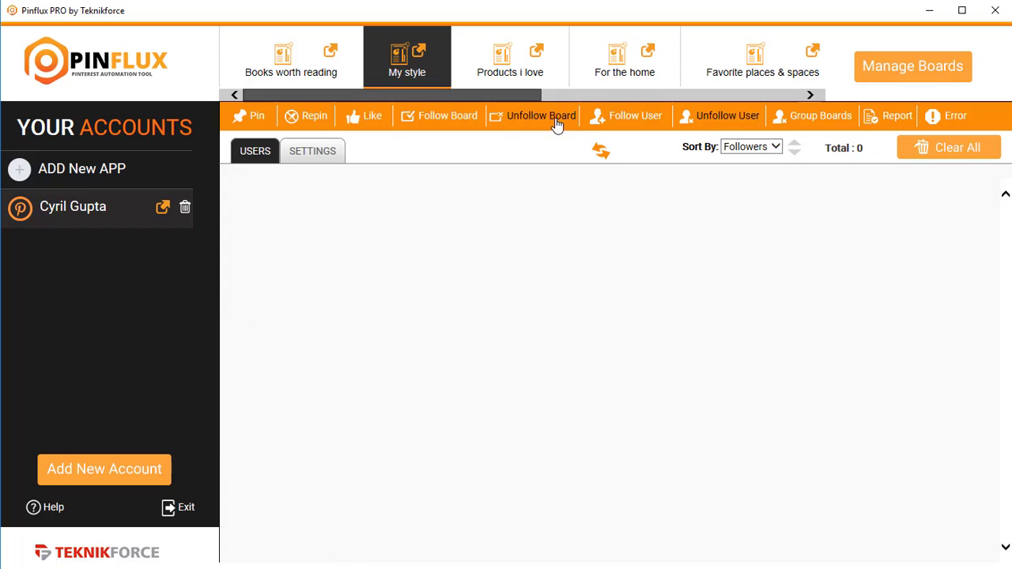
pyautogui.click(422, 129)
pyautogui.click(524, 127)
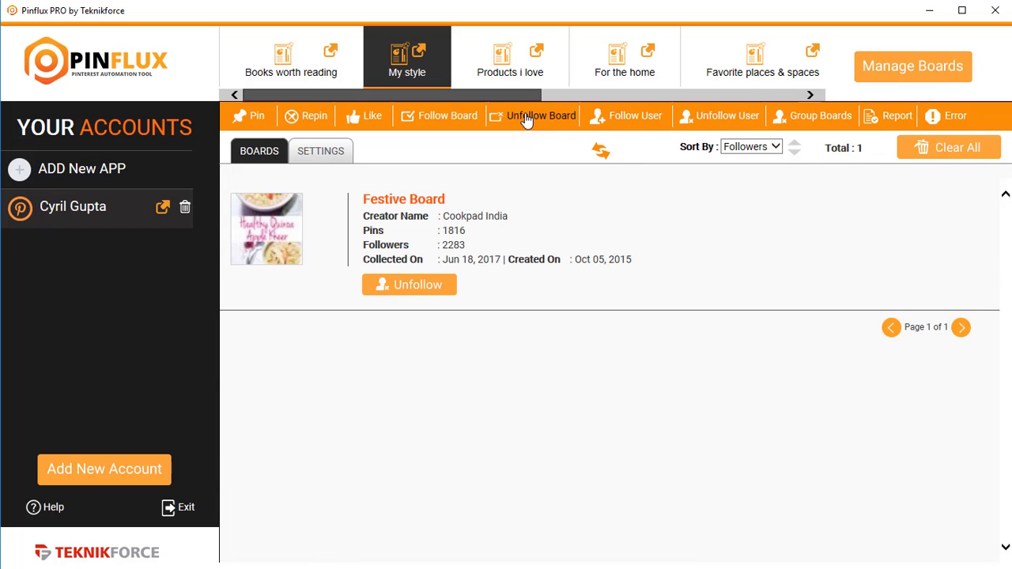